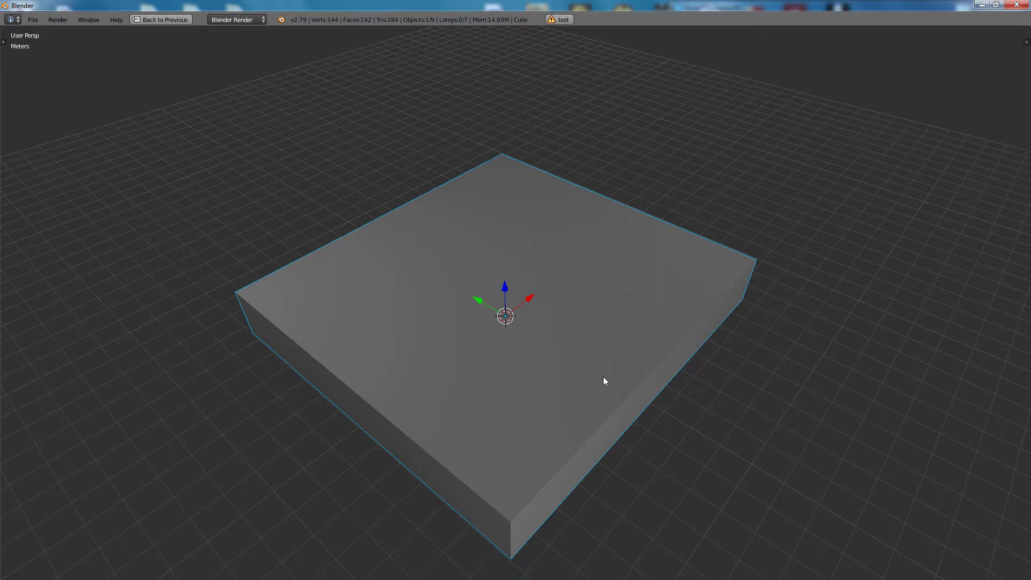
- Enter Edit Mode on the flat box to work on its faces
scroll(604, 377, down, 1)
middle_drag(607, 383, 597, 360)
scroll(596, 360, up, 1)
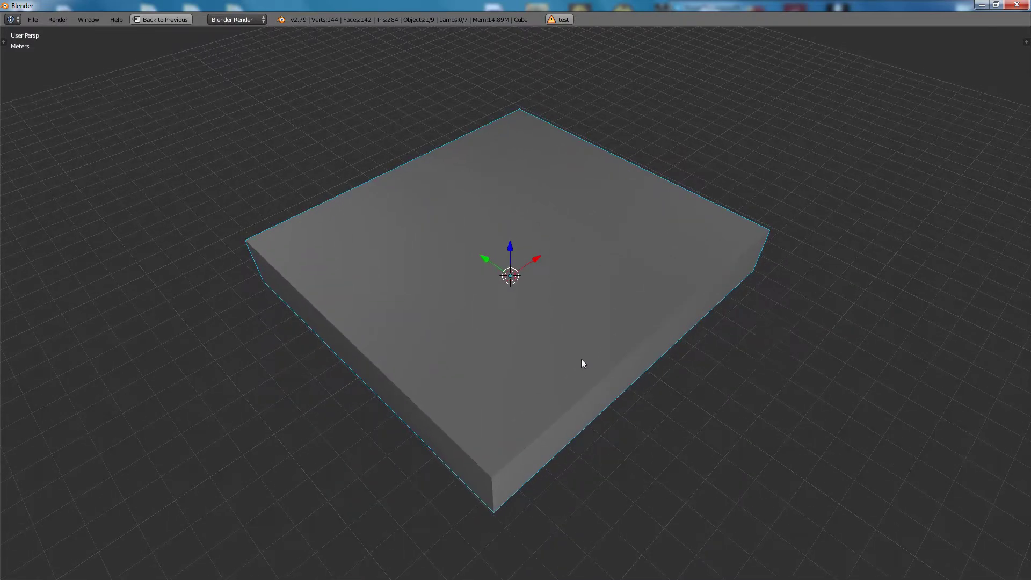
key(Tab)
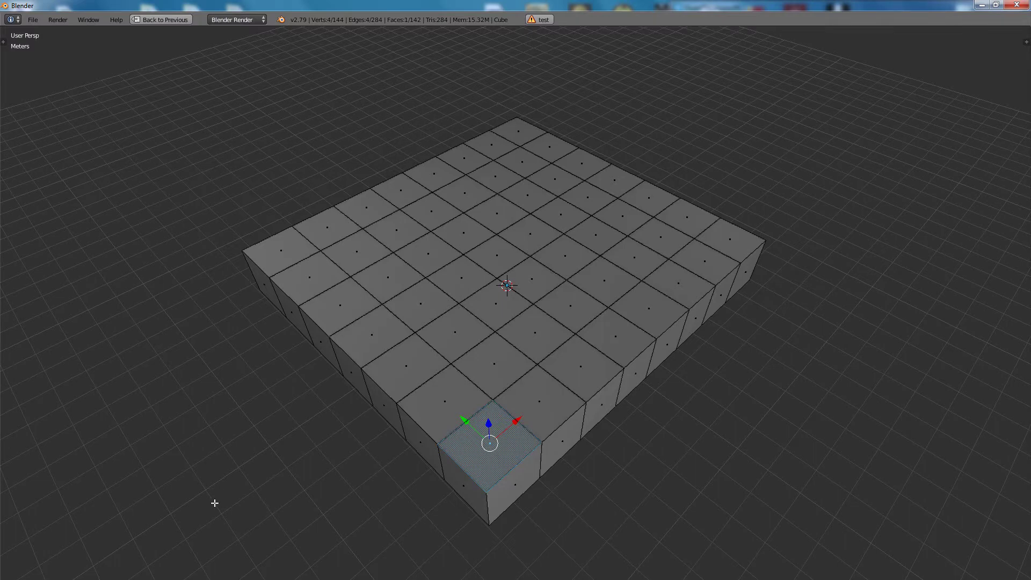
- Add a new macro operator in the Pie Menu Editor add-on preferences and name it "Awsome extrude"
click(223, 579)
click(280, 564)
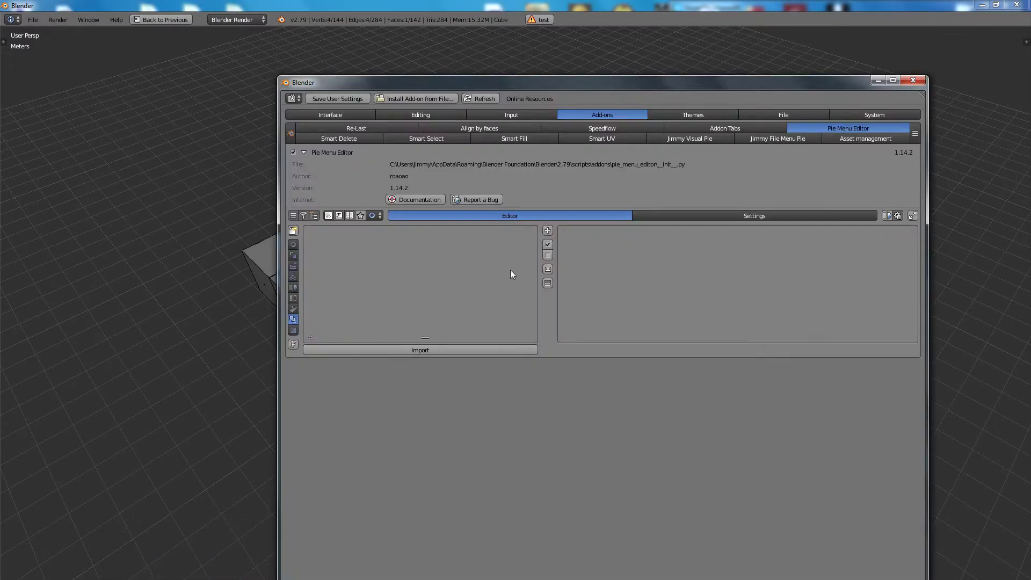
click(547, 230)
click(544, 234)
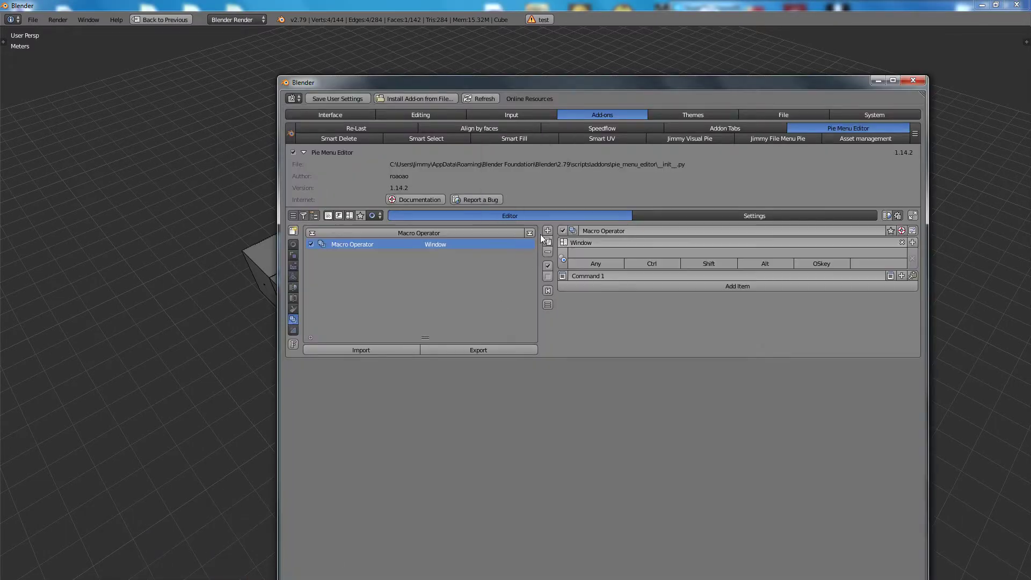
click(619, 235)
text(Awsome extrude)
key(Return)
- Assign the macro the Ctrl+Shift+D hotkey and add empty items up to Command 5
click(657, 255)
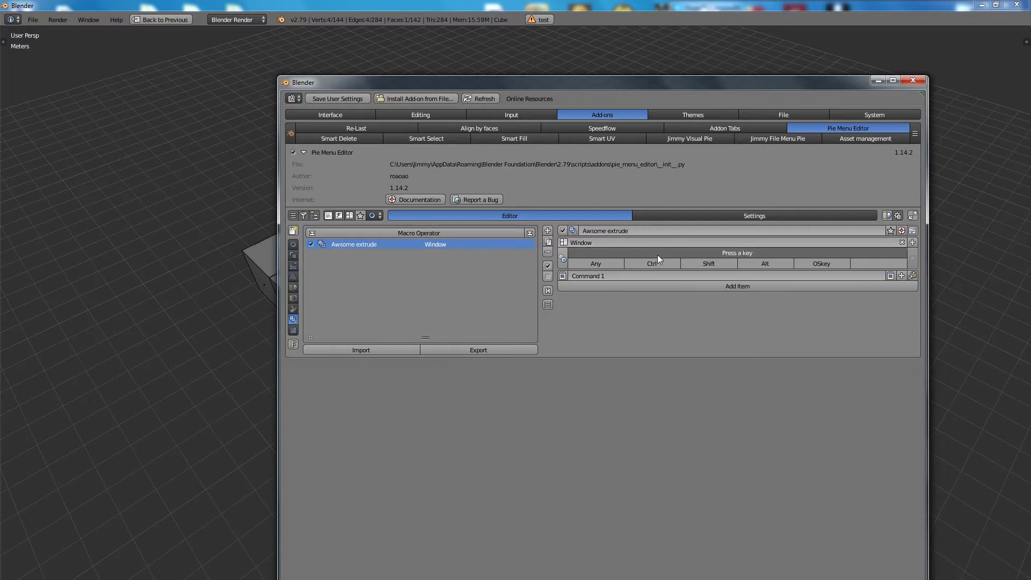
key(shift+d)
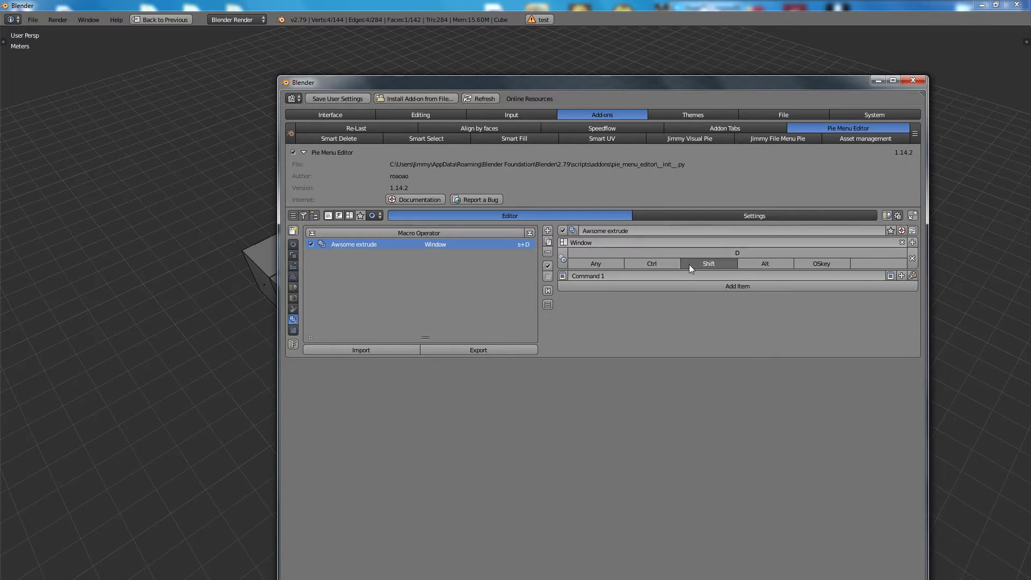
click(714, 286)
click(716, 297)
click(723, 308)
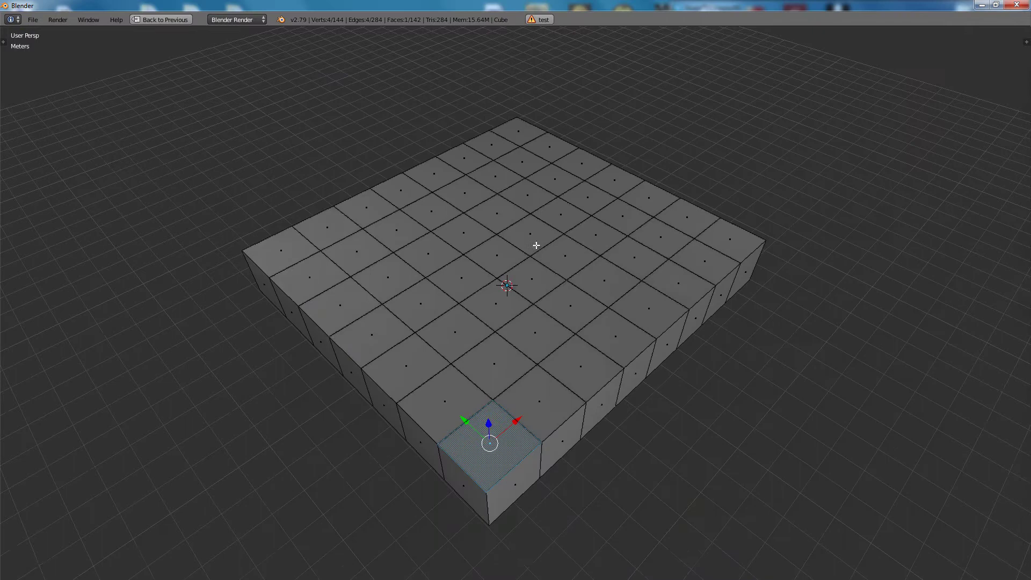
- Extrude a top face near the slab's centre with Region (Vertex Normals) and store that action as the macro's Command 1
shift+middle_drag(547, 264, 550, 271)
right_click(468, 290)
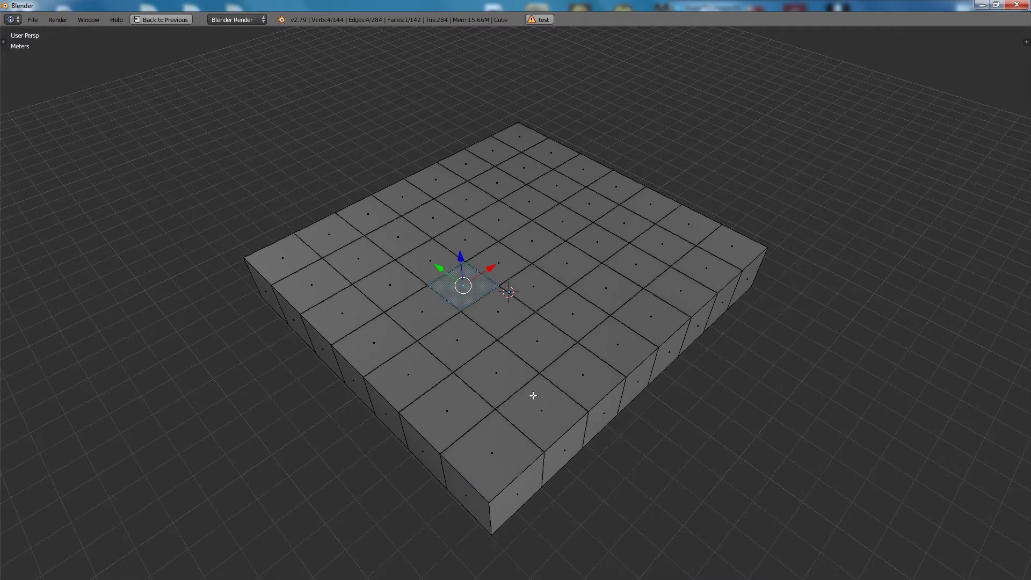
key(e)
right_click(517, 356)
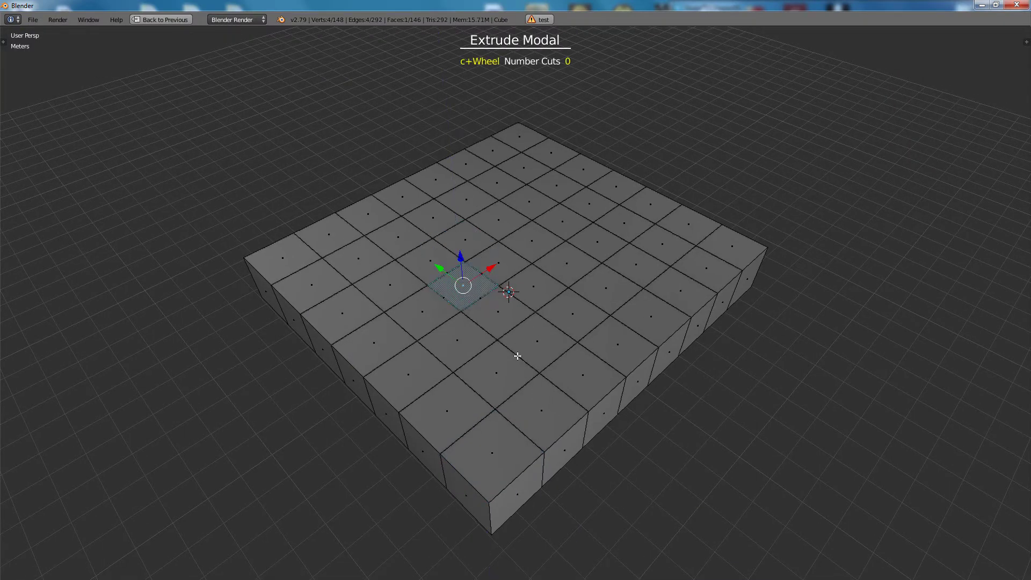
key(alt+e)
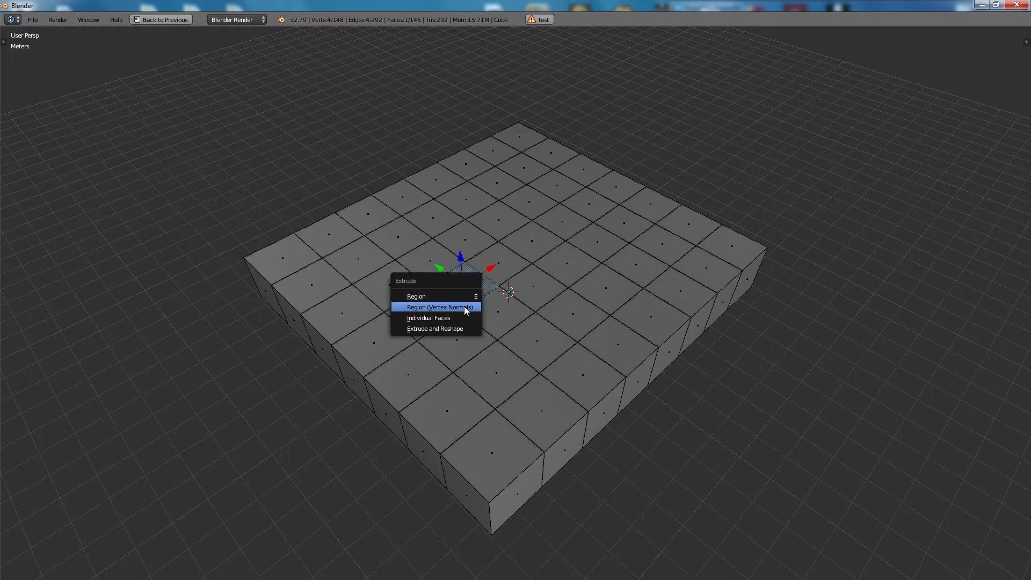
click(467, 308)
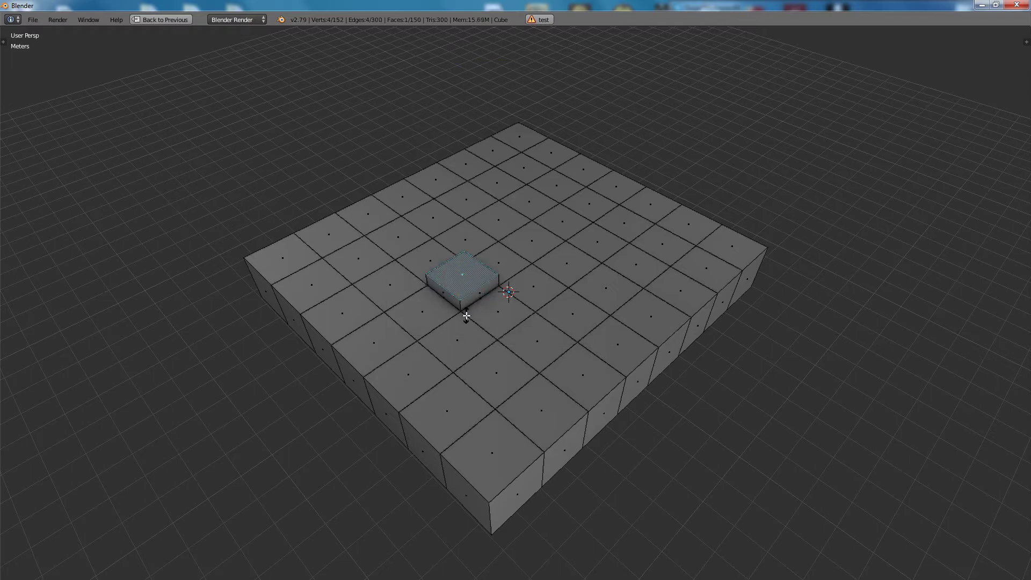
click(469, 349)
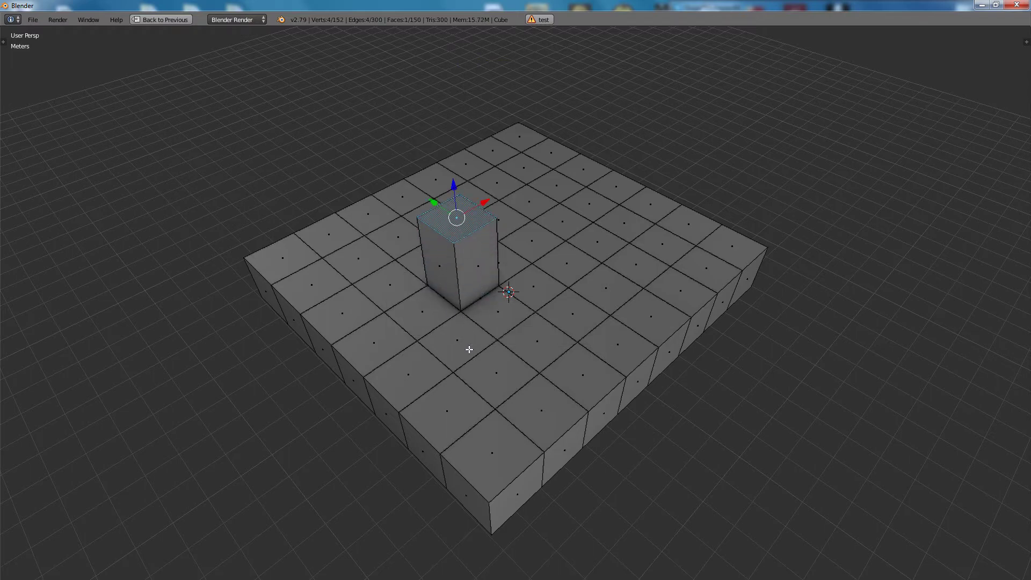
key(ctrl+grave)
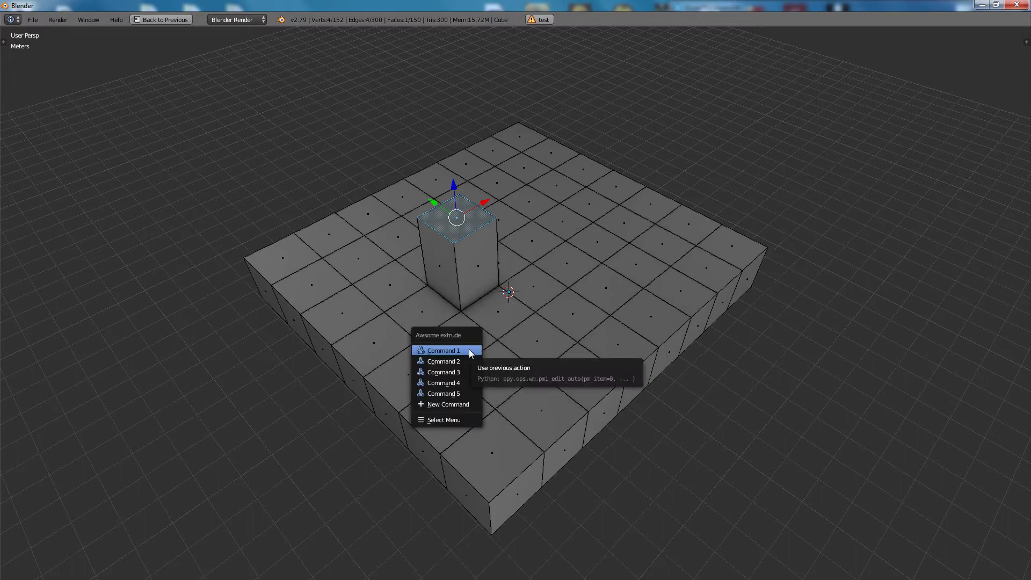
click(469, 351)
- Test the Awsome extrude macro on a top face near the slab's edge, then undo the extrusion and reselect the pillar's top face
right_click(645, 289)
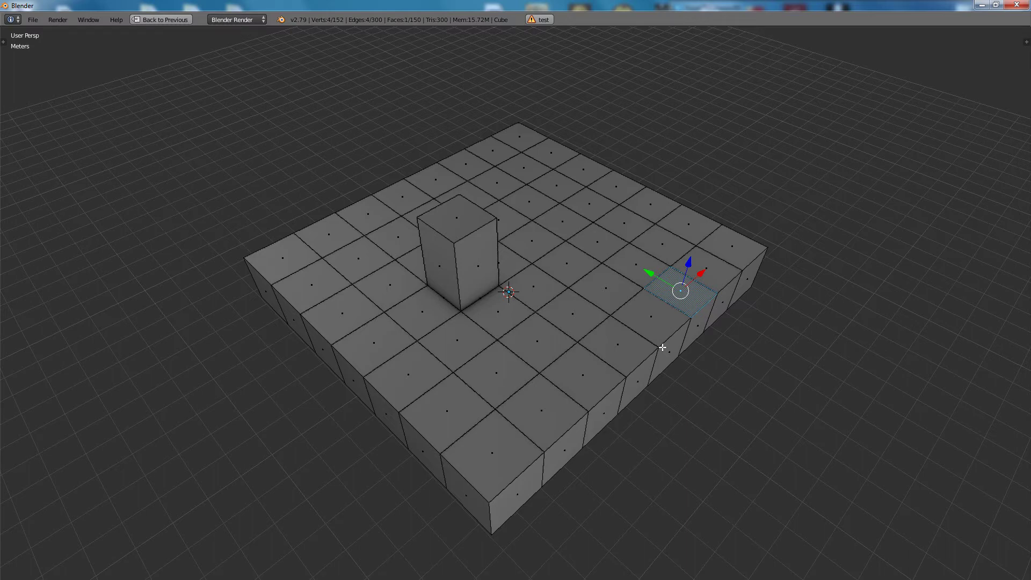
key(shift+r)
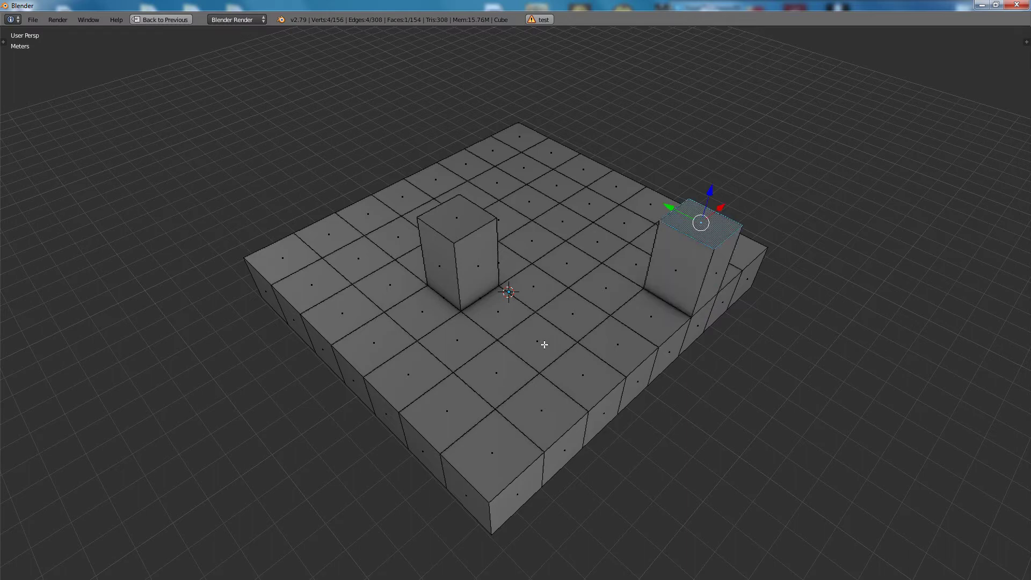
key(ctrl+z)
middle_drag(564, 345, 513, 301)
key(ctrl+z)
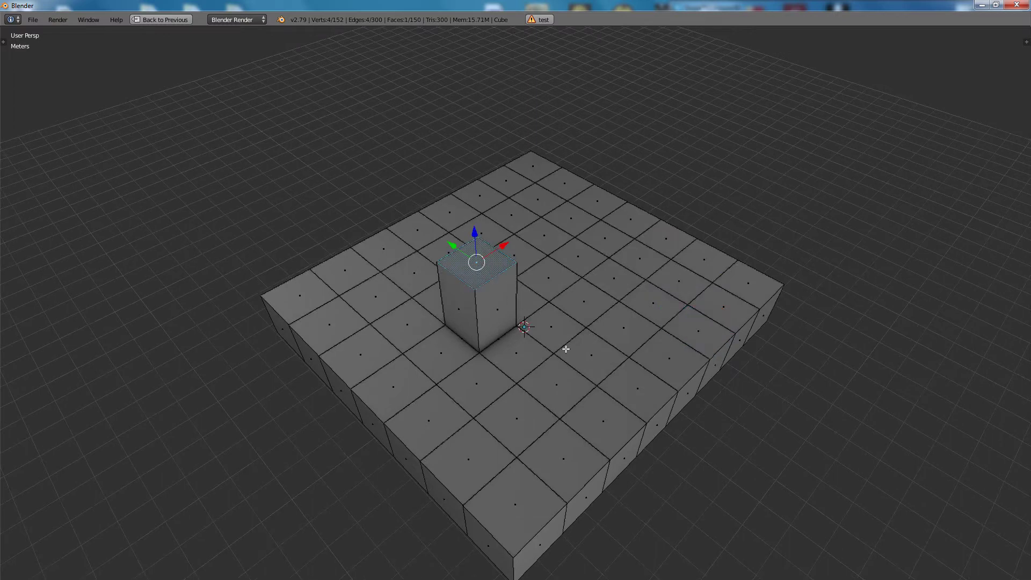
- Inset the pillar's top face and store that action as the macro's Command 2
key(i)
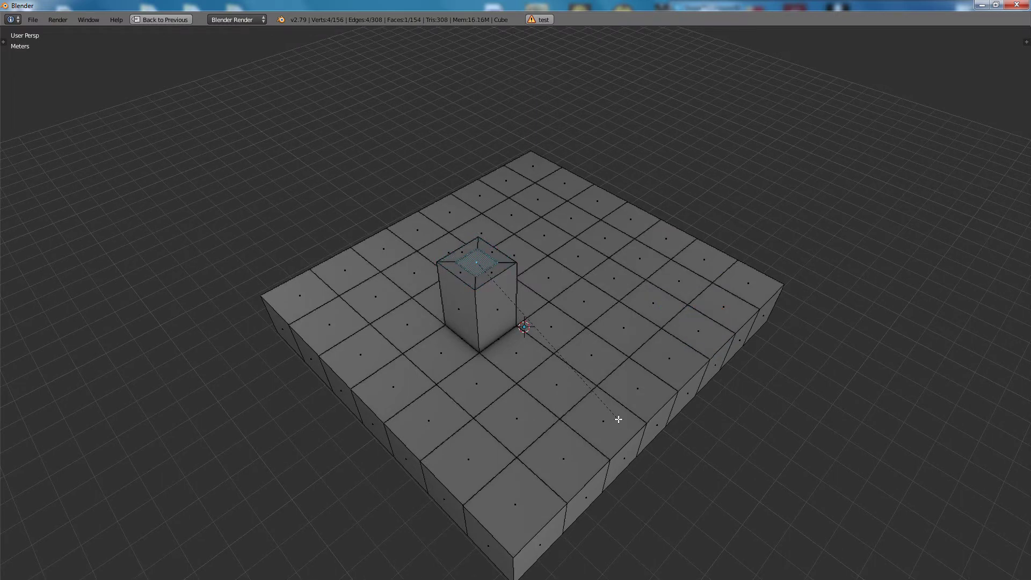
click(618, 419)
key(q)
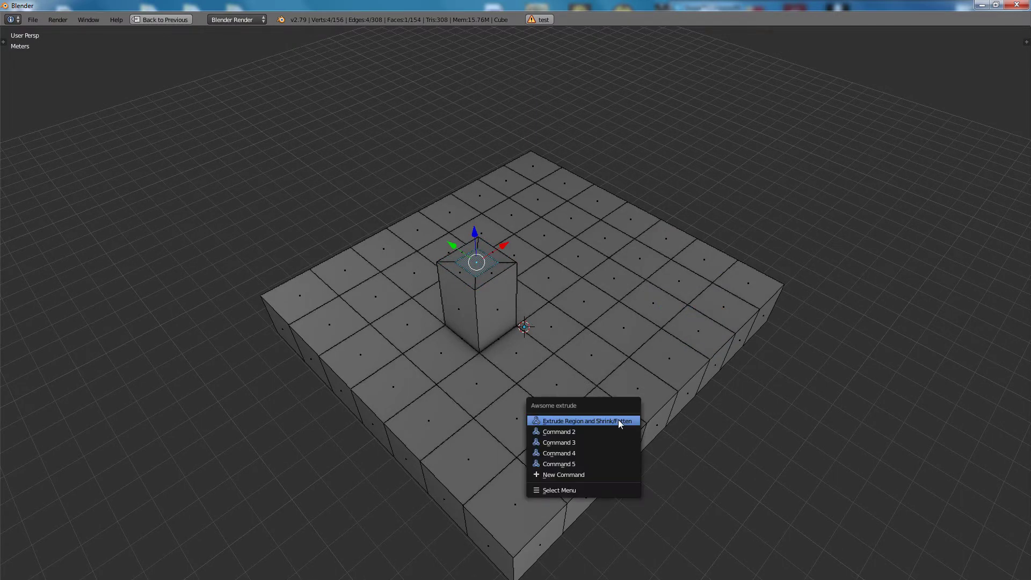
click(615, 430)
- Test the extrude-and-inset macro on another top face, then undo back to the slab without pillars
middle_drag(600, 389, 571, 341)
right_click(641, 290)
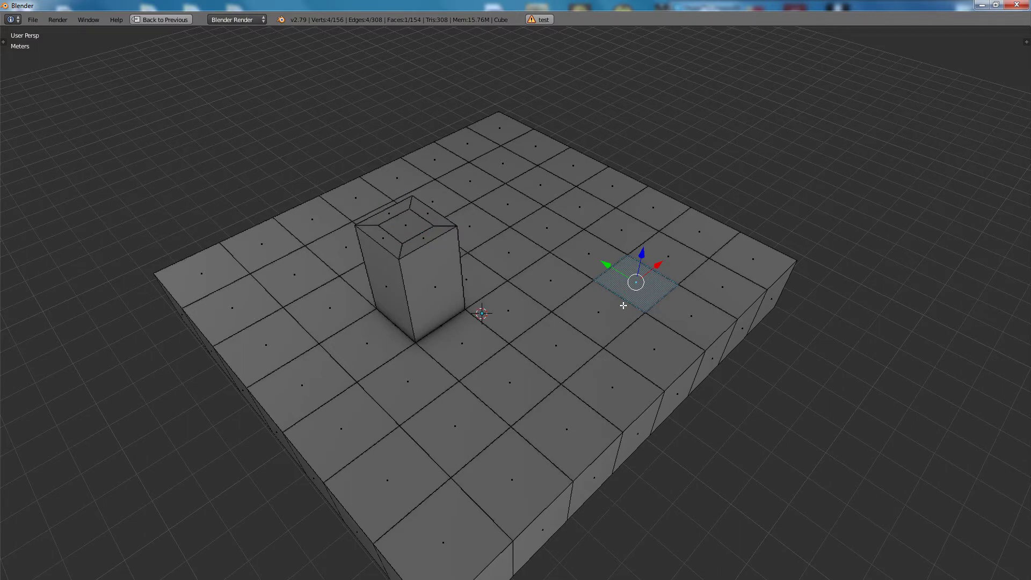
key(e)
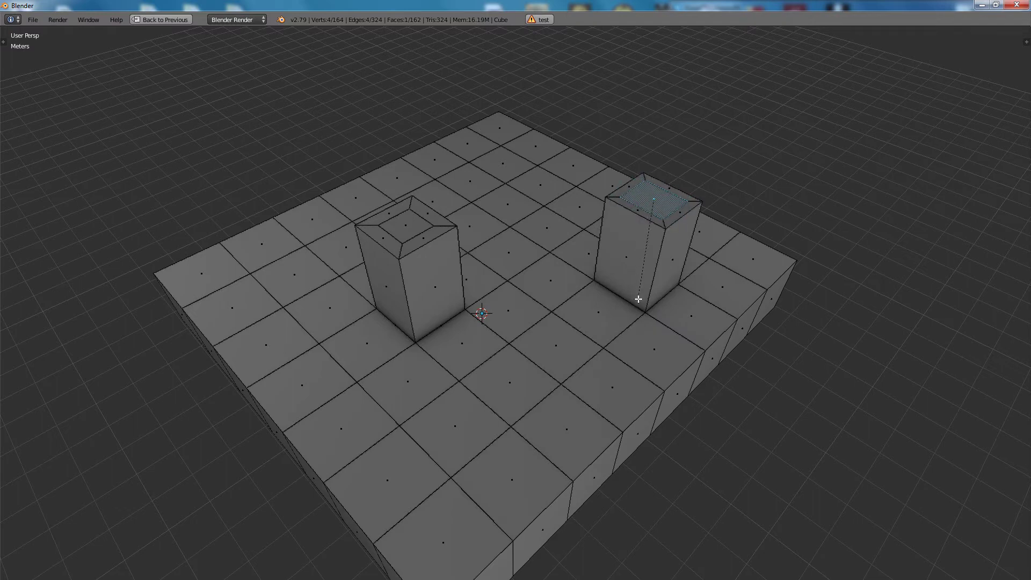
click(638, 299)
key(ctrl+z)
key(ctrl+z)
key(ctrl+z)
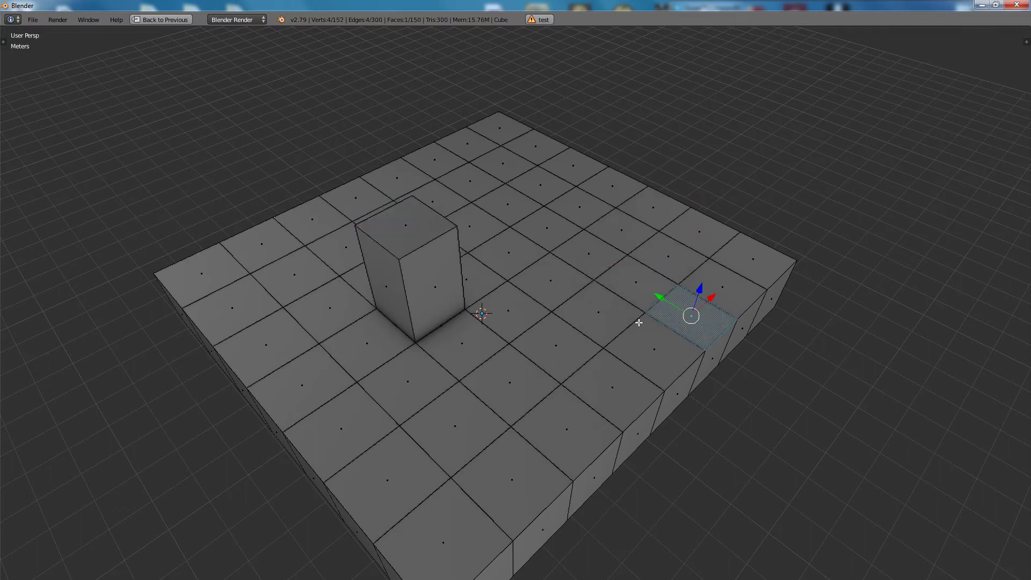
key(ctrl+z)
- Append "; None" to the macro's Inset Faces command in the Pie Menu Editor and save the change
click(223, 579)
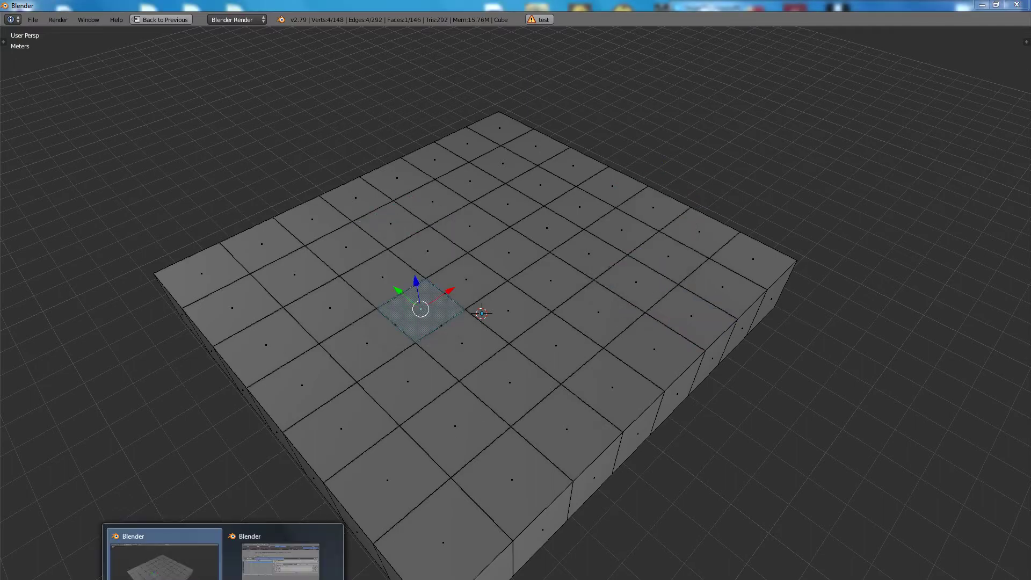
click(282, 558)
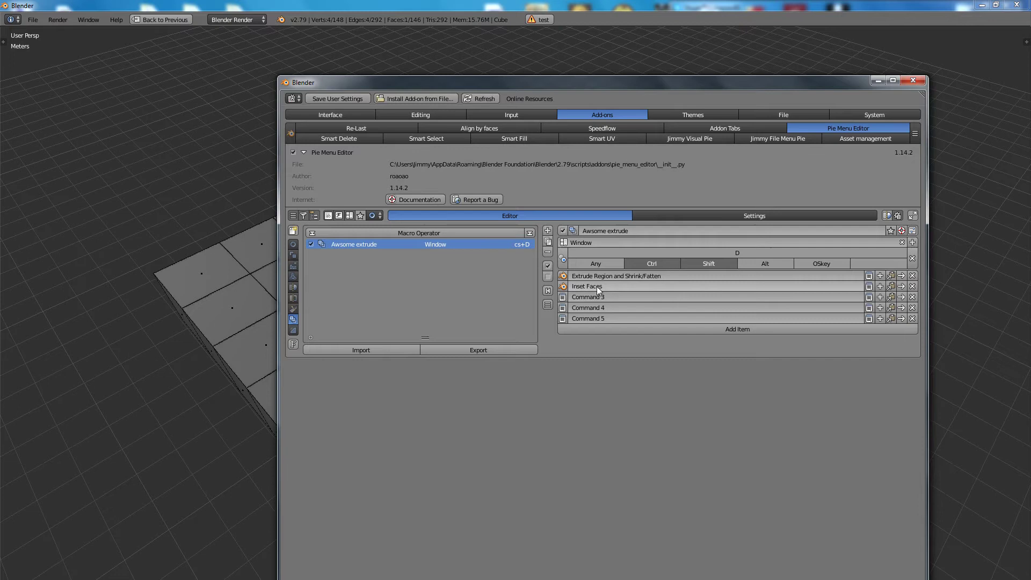
click(869, 287)
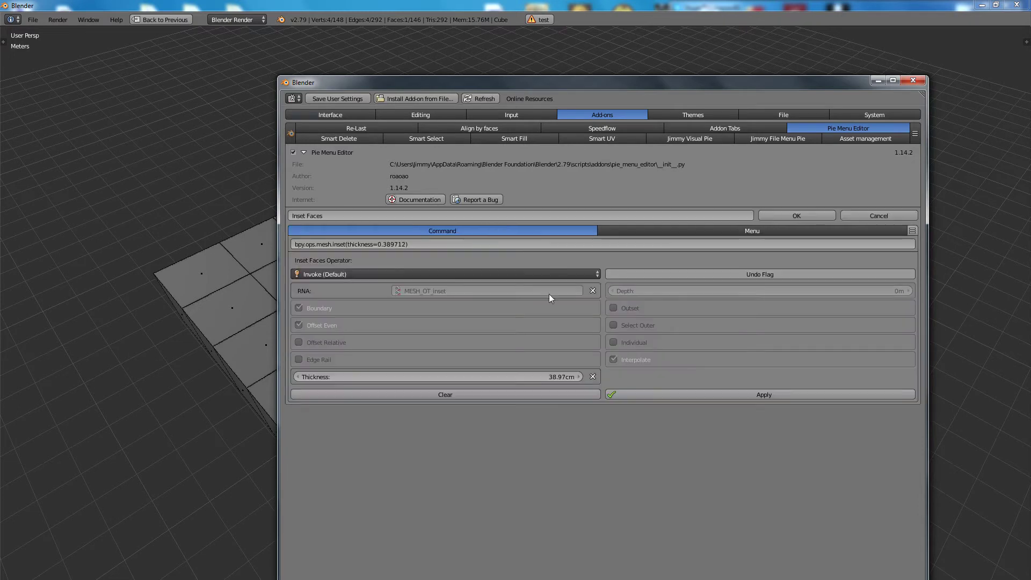
click(407, 245)
text(; None)
click(694, 485)
click(797, 216)
- Run the macro on a top face beside the 3D cursor to create a pillar with an inset top
click(149, 446)
right_click(522, 301)
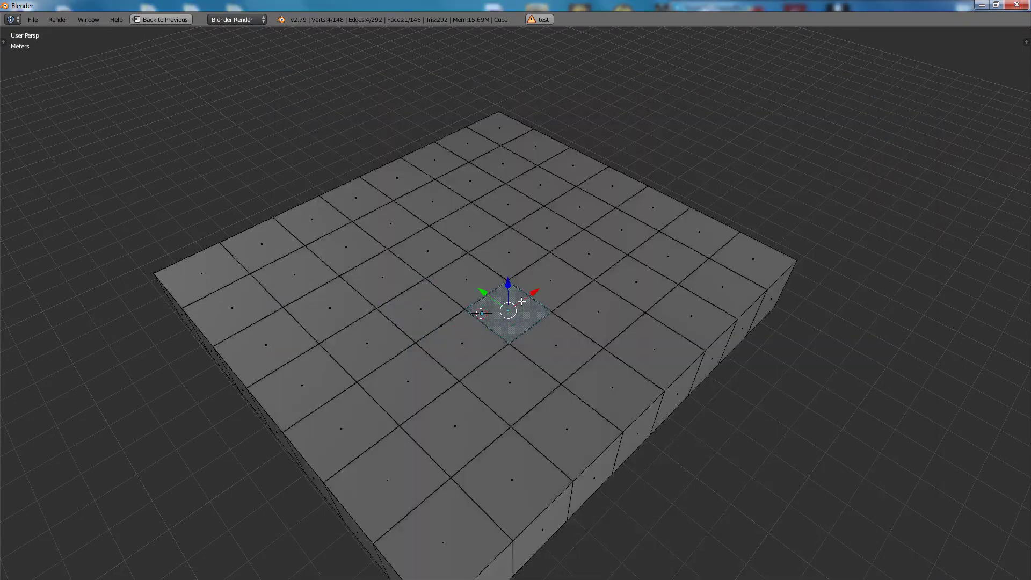
key(e)
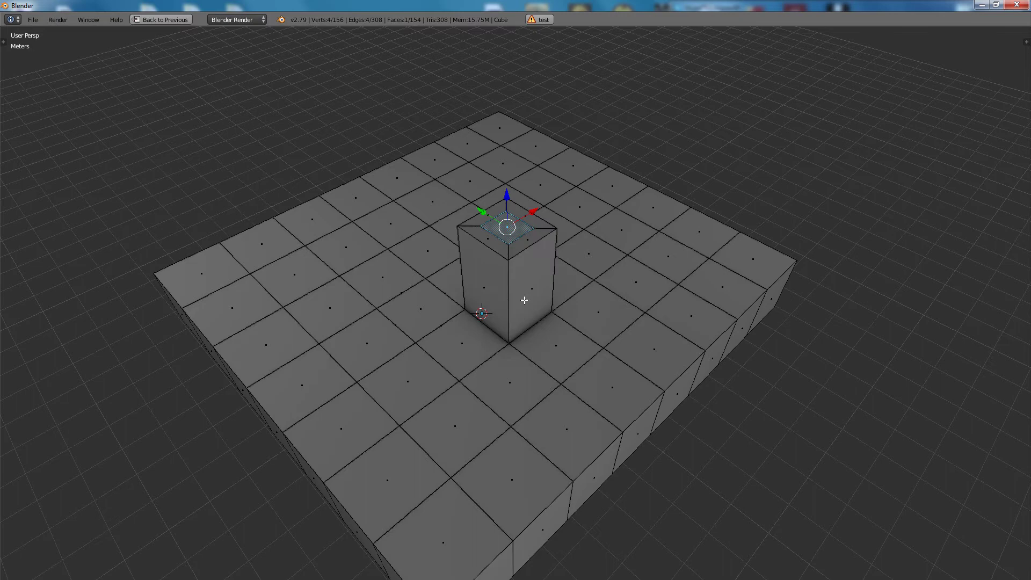
scroll(548, 329, down, 3)
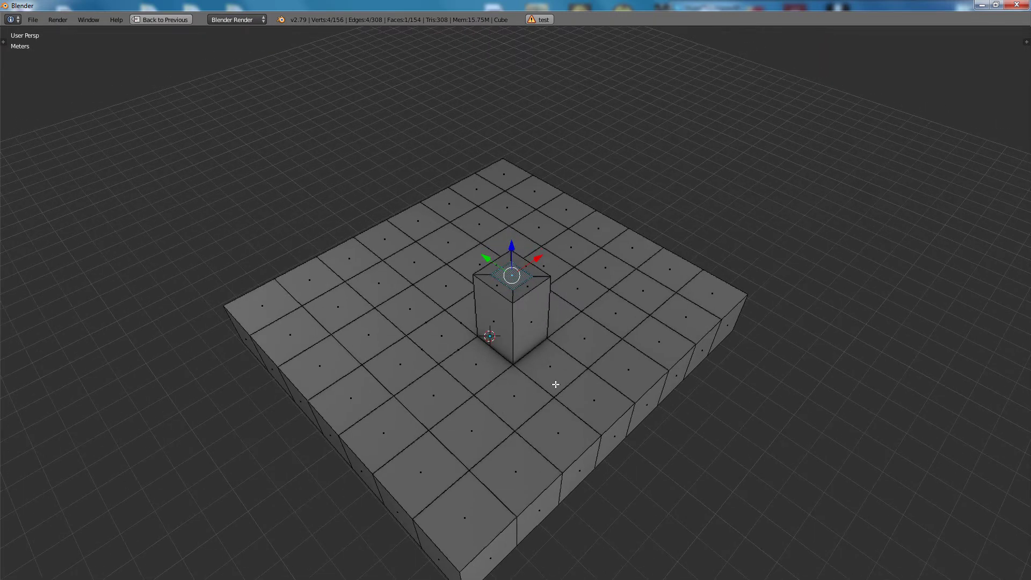
- Extrude the pillar's inset top face along its vertex normals and store the action as the macro's Command 3
key(alt+e)
click(555, 384)
click(559, 411)
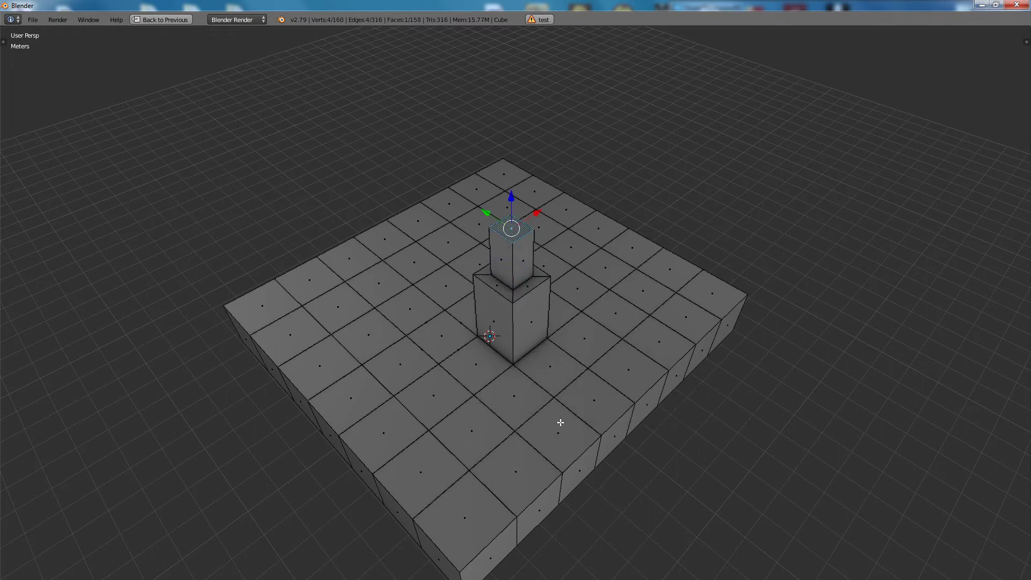
key(alt+e)
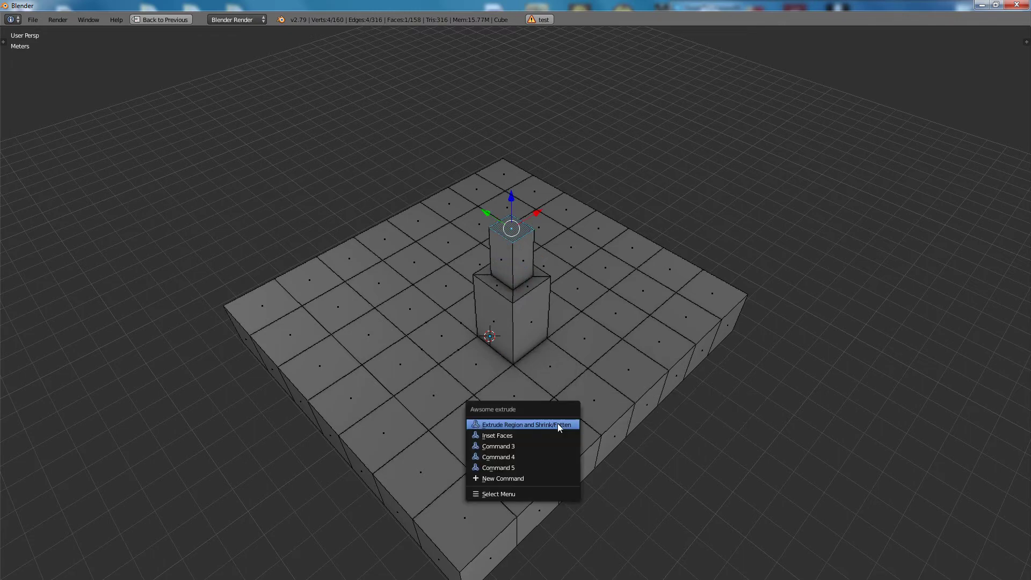
key(Escape)
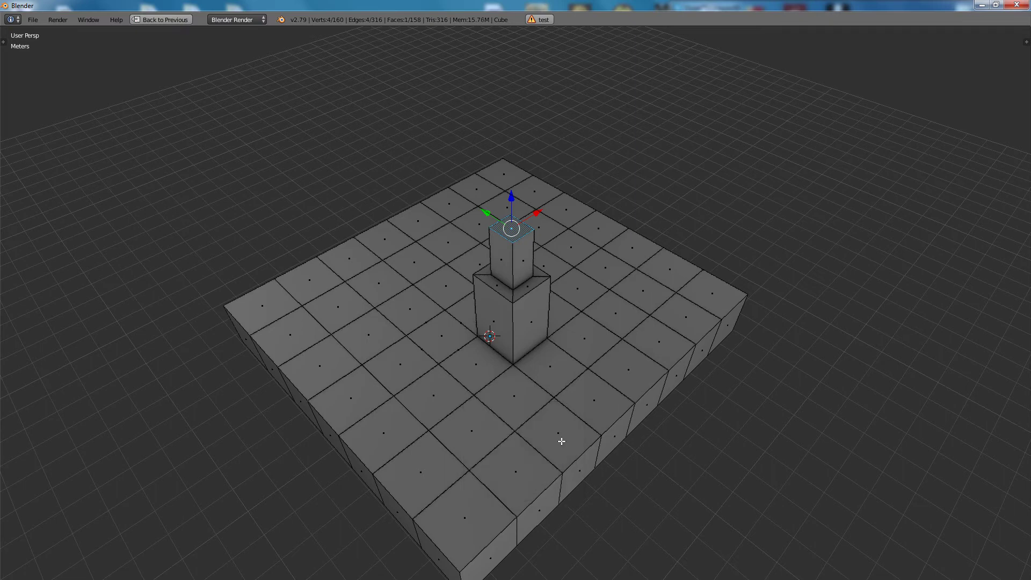
- Extrude the top face of the narrow upper pillar one more time along its vertex normals
key(alt+e)
click(565, 338)
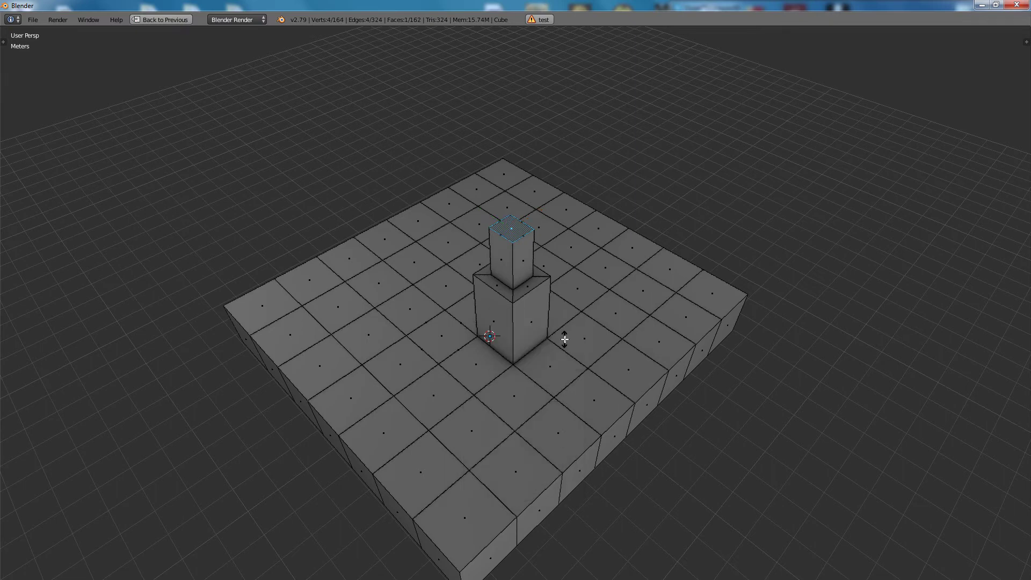
click(568, 371)
key(alt+e)
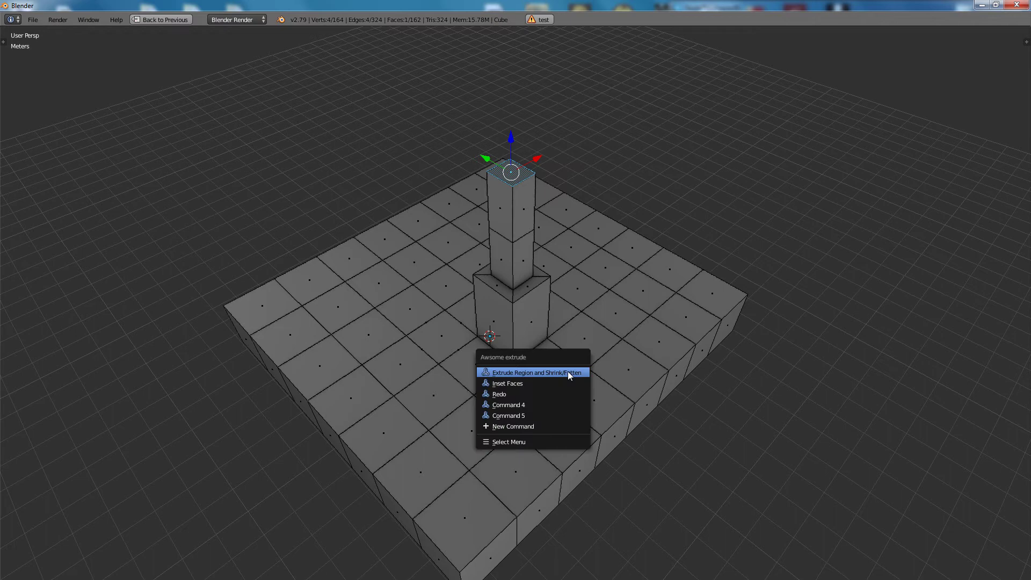
key(Escape)
- Bevel the top face of the tall pillar with 3 segments and store the action as the macro's Command 5
shift+middle_drag(583, 324, 582, 362)
scroll(577, 381, up, 3)
key(space)
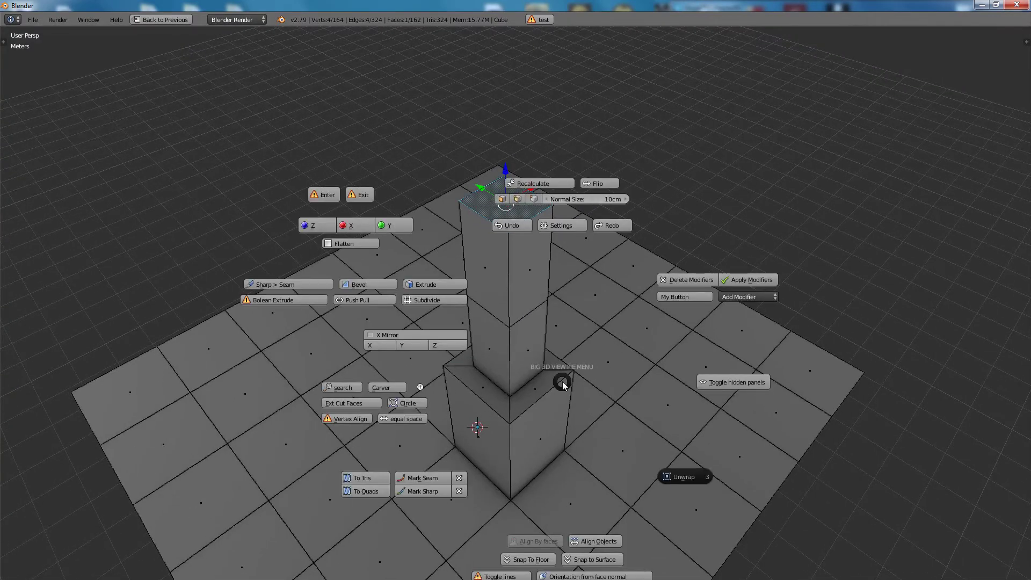
key(Escape)
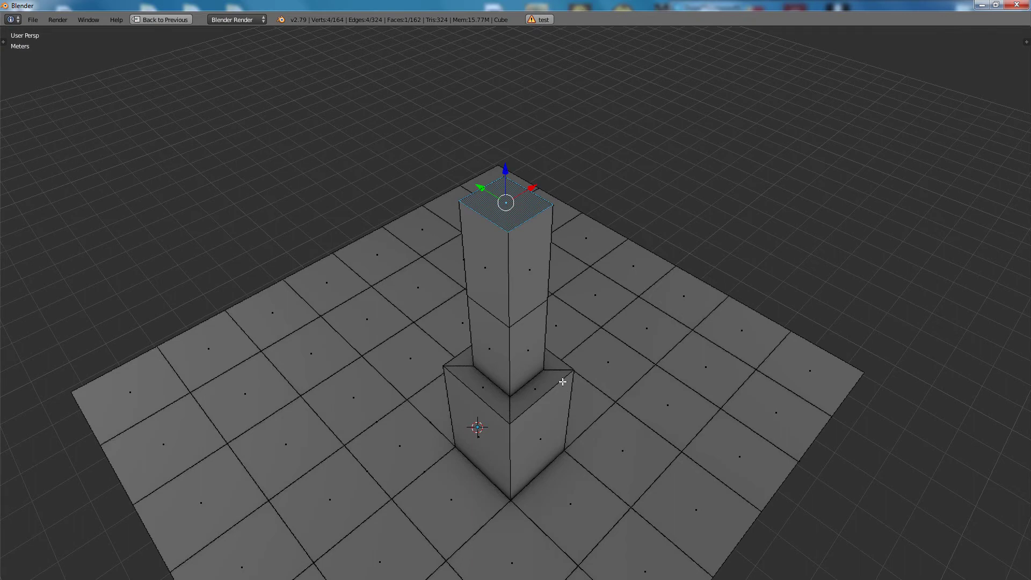
key(w)
click(562, 382)
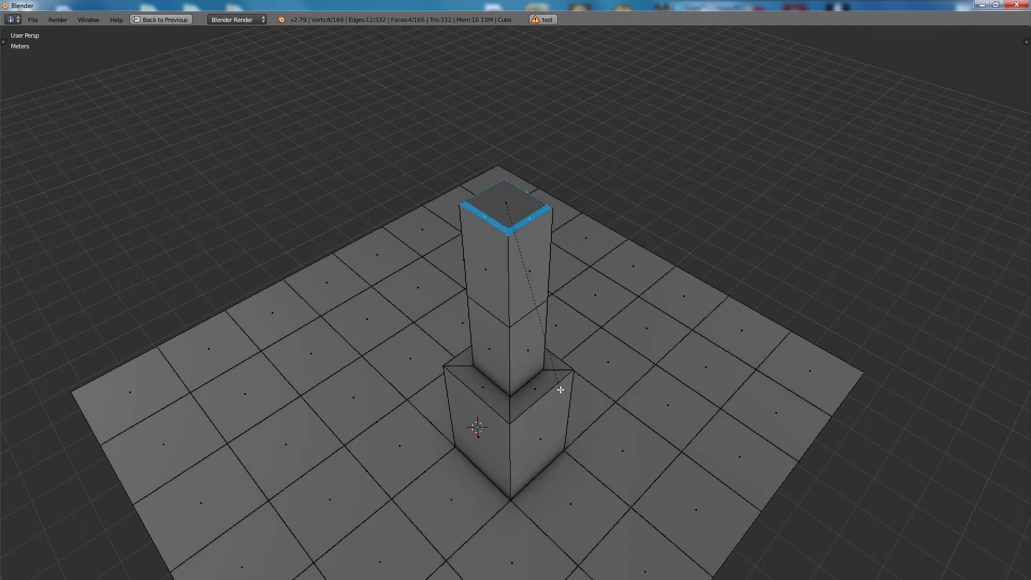
scroll(563, 399, up, 2)
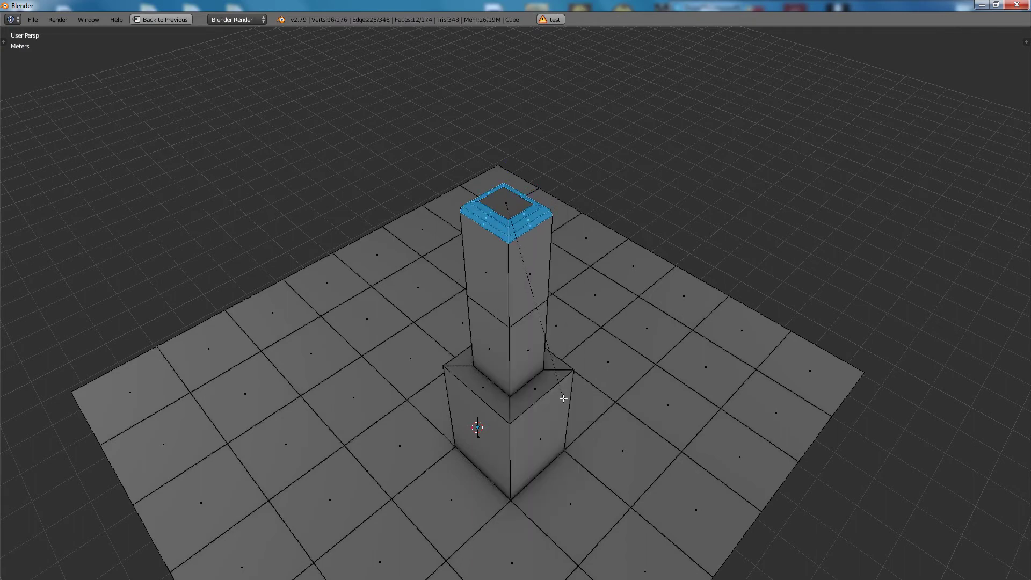
click(564, 398)
key(q)
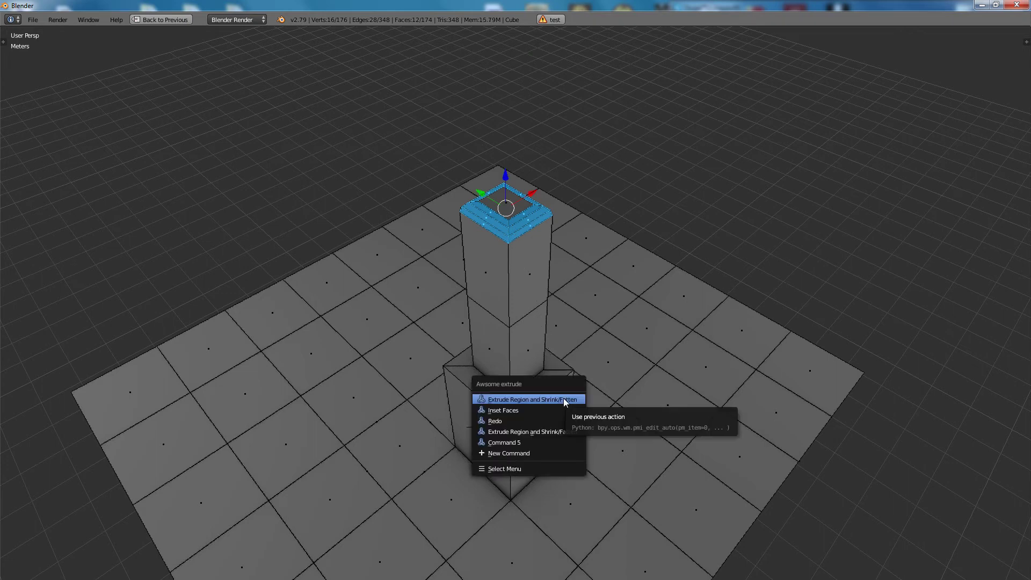
click(539, 442)
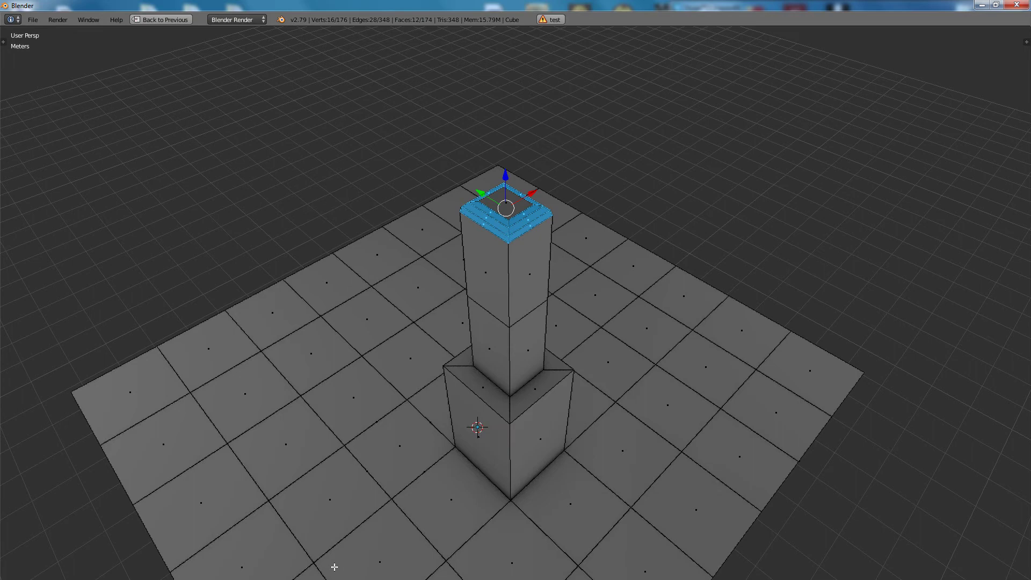
- In the Pie Menu Editor, replace the macro's Redo entry with a copy of its first Extrude Region and Shrink/Fatten command
mouse_move(333, 572)
click(331, 536)
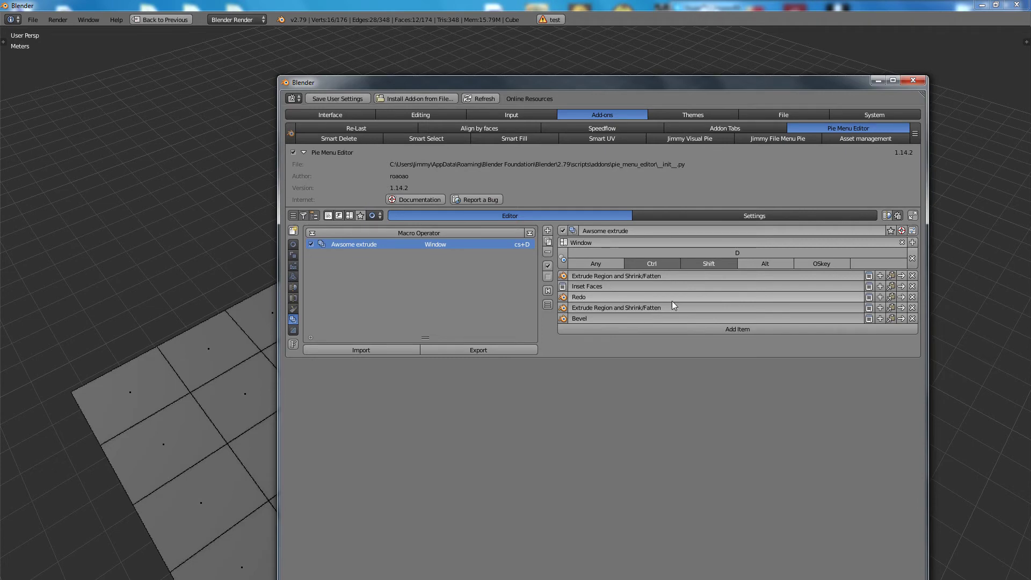
click(891, 279)
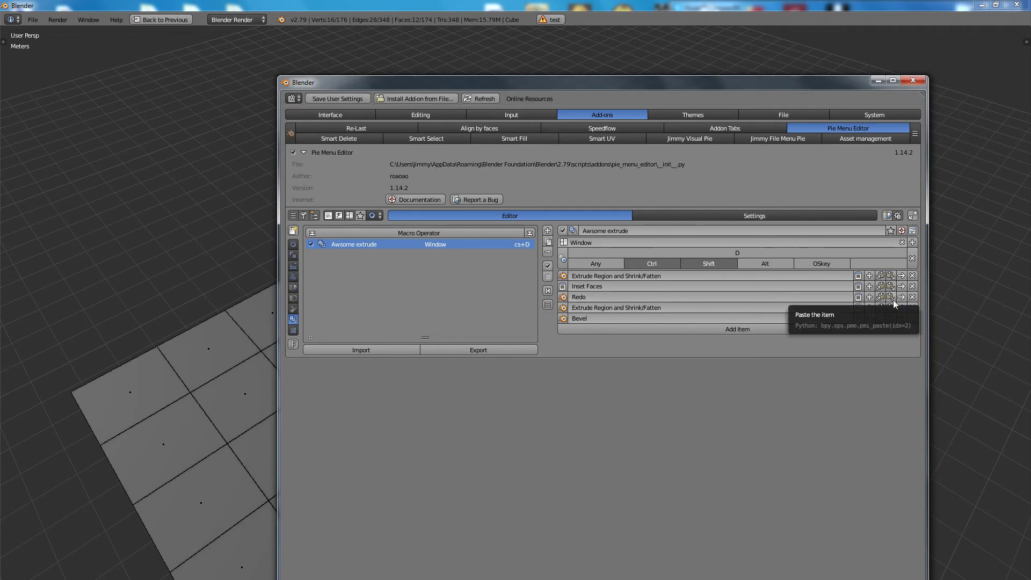
click(891, 298)
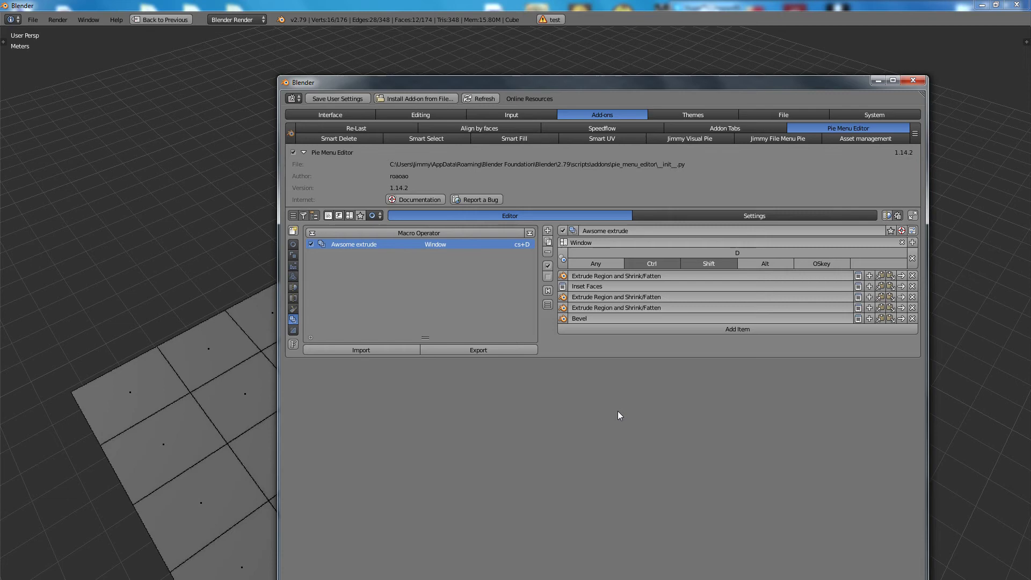
- Append "None" to the macro's Bevel command and save the change
click(858, 319)
click(466, 244)
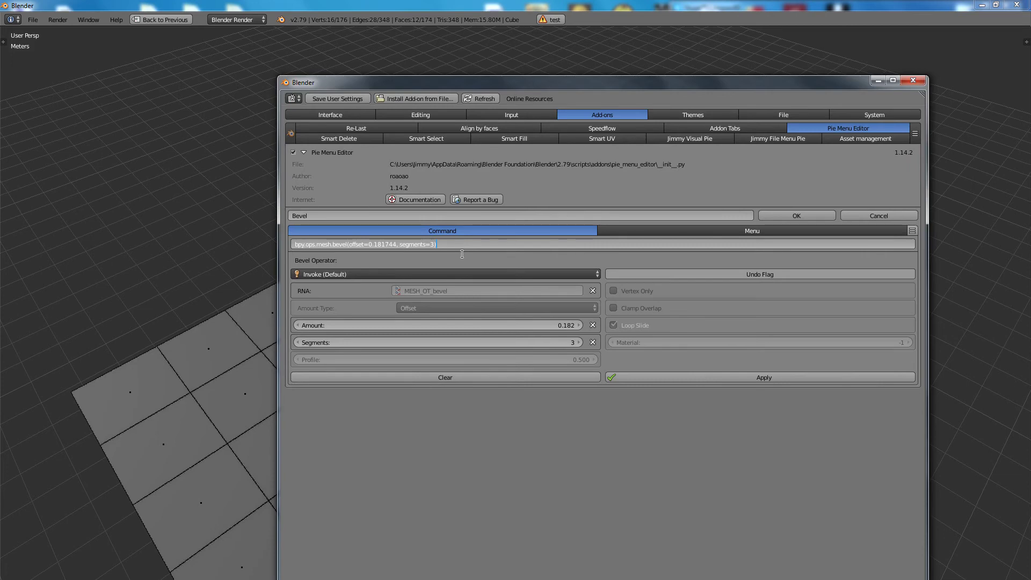
text(None)
click(800, 215)
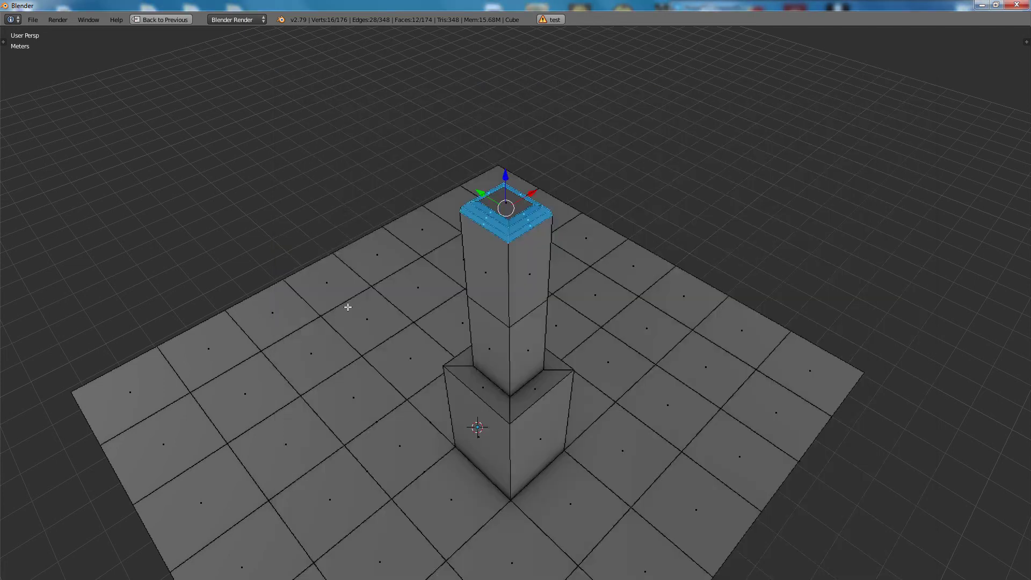
- Run the macro on one top face near the slab's far-left edge to create a second pillar with a bevelled top
scroll(344, 304, down, 5)
right_click(325, 285)
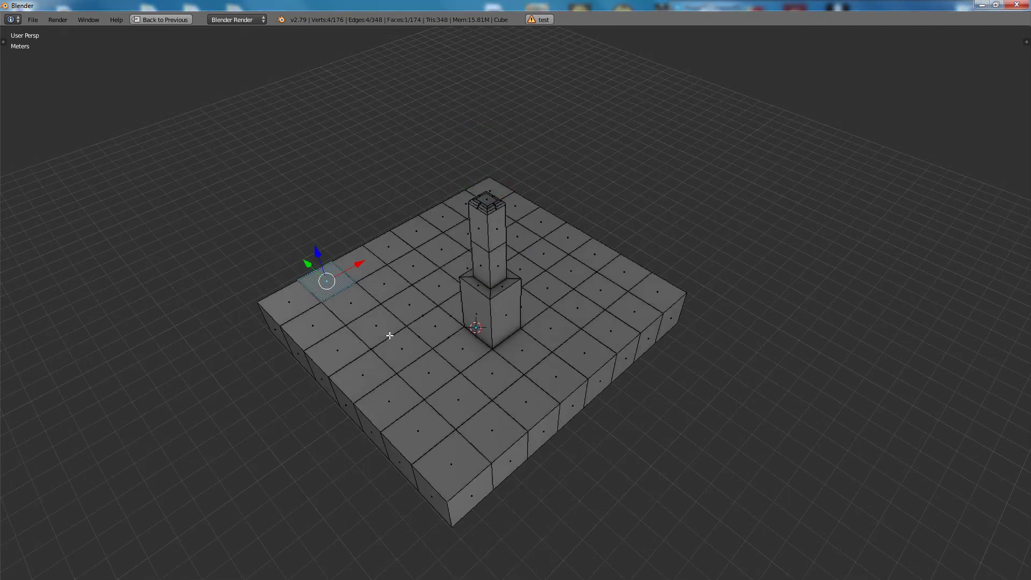
key(e)
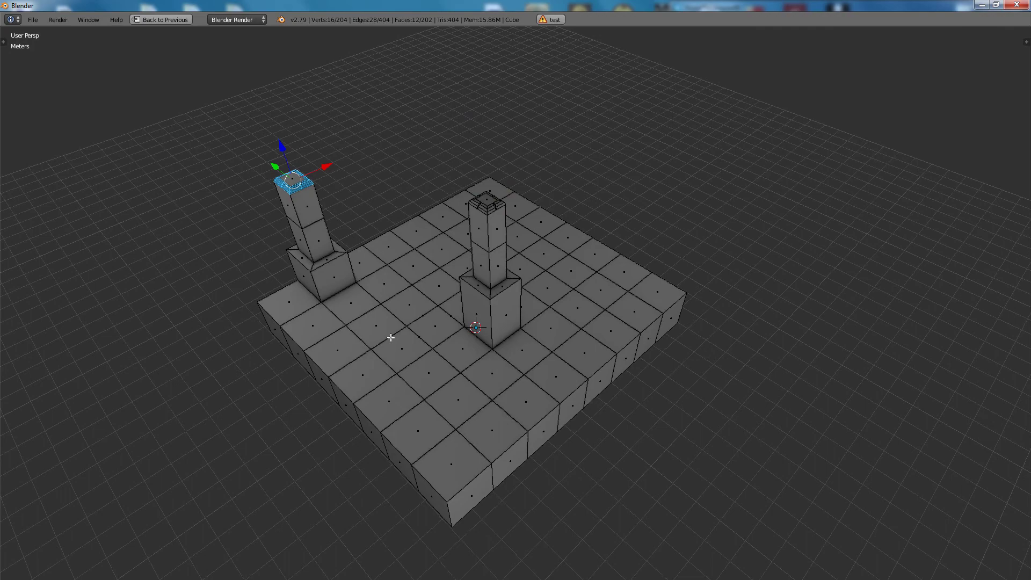
middle_drag(393, 377, 459, 365)
middle_drag(549, 310, 508, 237)
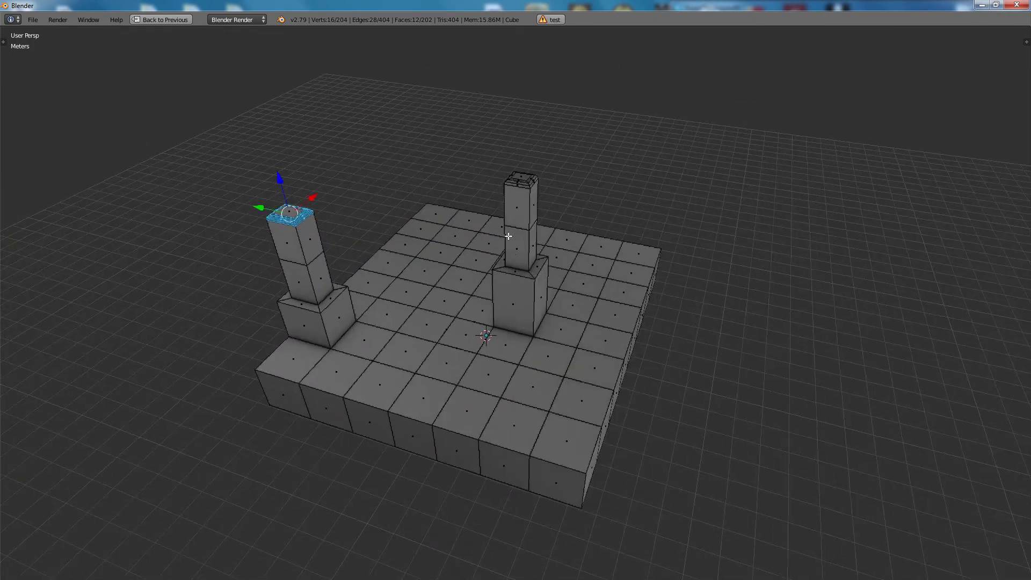
middle_drag(524, 358, 504, 351)
scroll(504, 350, up, 1)
scroll(503, 350, down, 3)
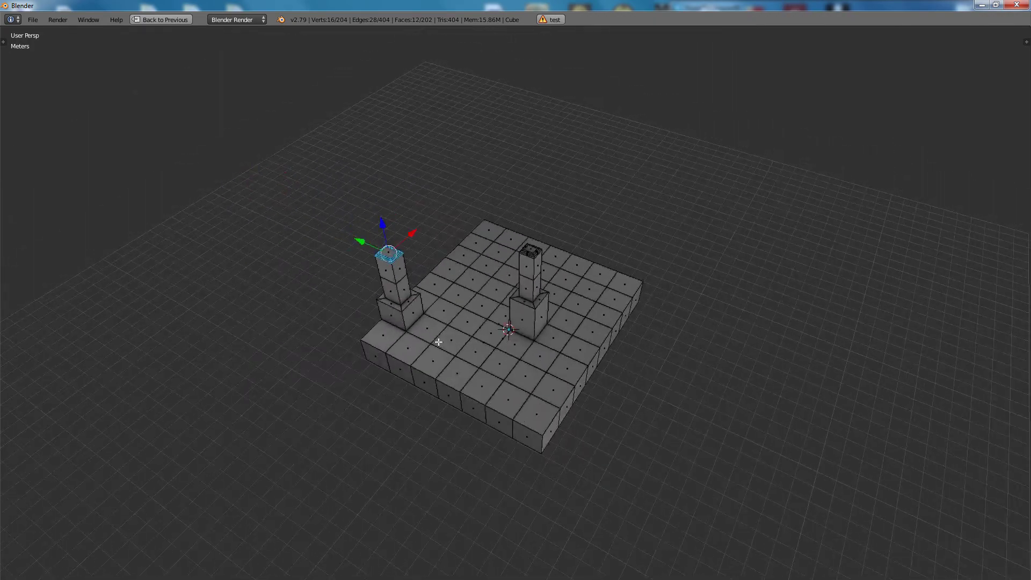
- Select eleven separate faces across the slab's top, its sides and the two pillars, and run the macro on all of them
scroll(438, 322, up, 2)
scroll(442, 283, up, 2)
right_click(462, 171)
shift+right_click(403, 239)
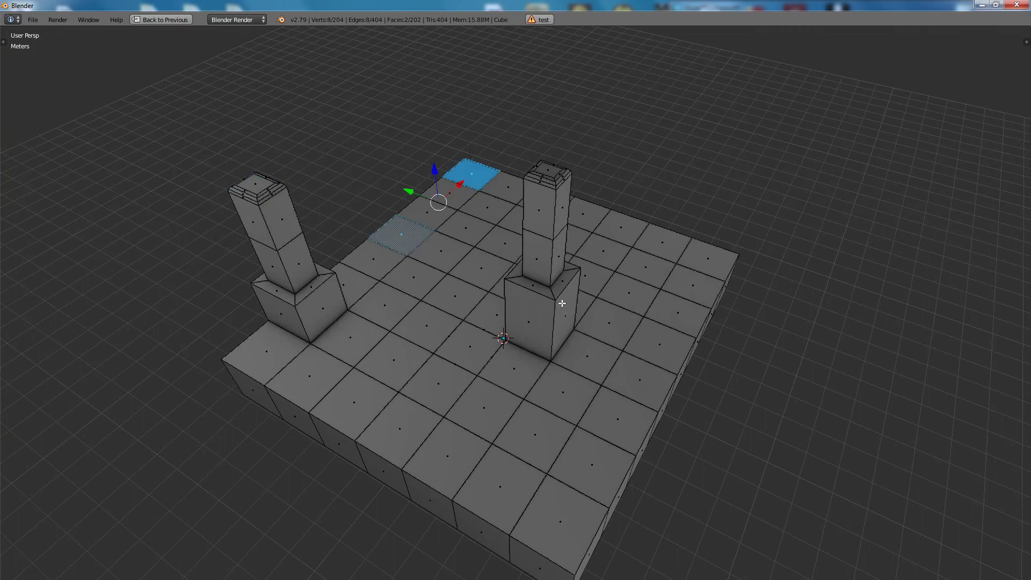
shift+right_click(632, 231)
shift+right_click(539, 209)
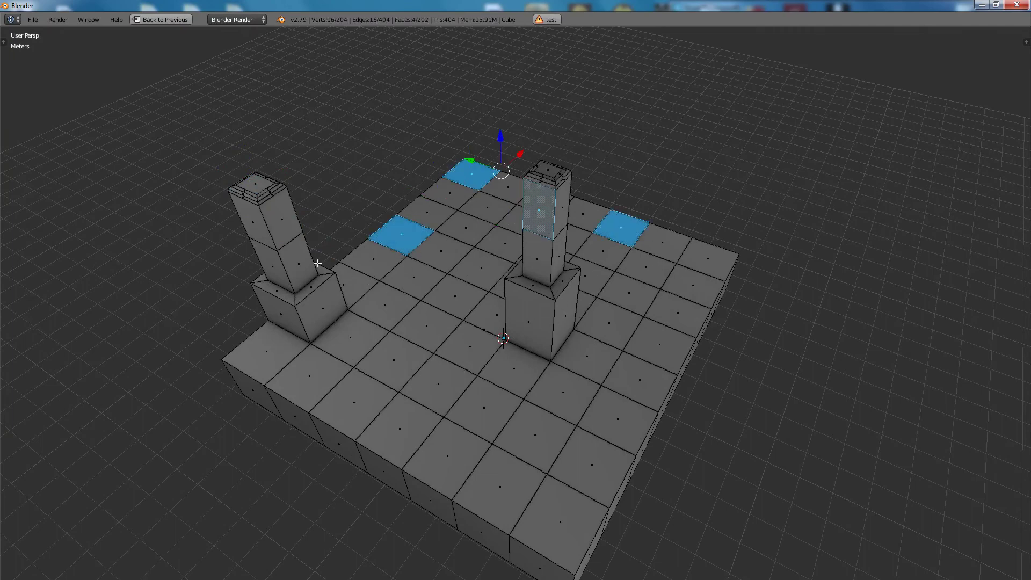
shift+right_click(298, 262)
shift+right_click(279, 312)
shift+right_click(484, 409)
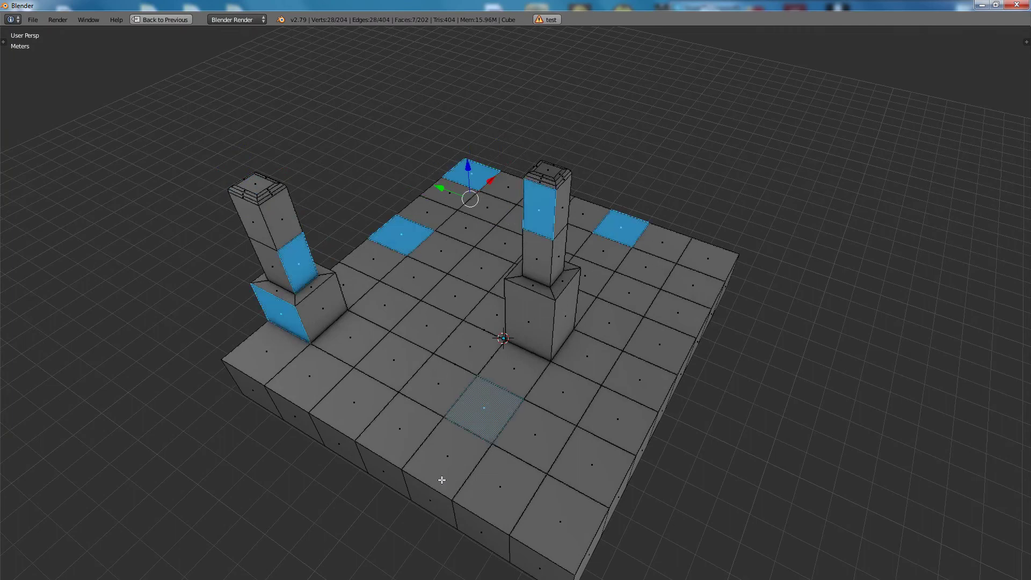
shift+right_click(446, 456)
shift+right_click(385, 466)
shift+right_click(490, 534)
middle_drag(490, 534, 603, 551)
shift+right_click(477, 455)
shift+right_click(689, 369)
shift+right_click(427, 398)
scroll(517, 490, down, 2)
middle_drag(520, 490, 514, 490)
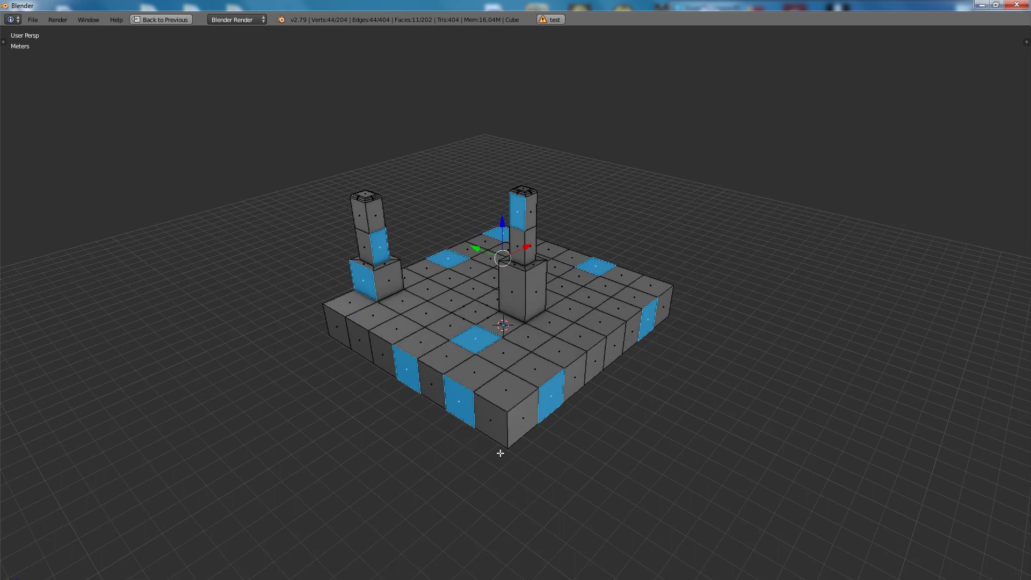
key(shift+r)
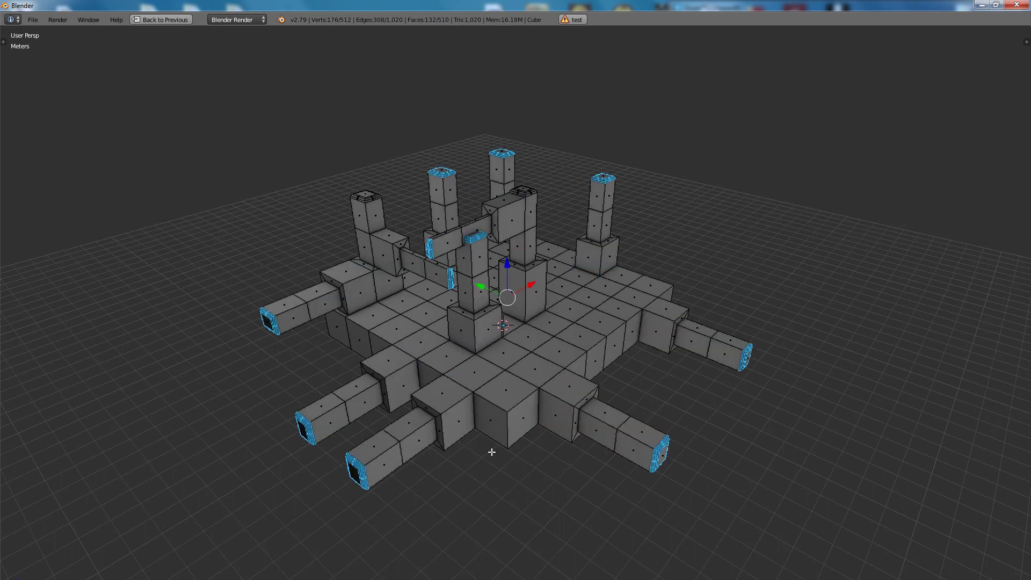
middle_drag(491, 452, 525, 463)
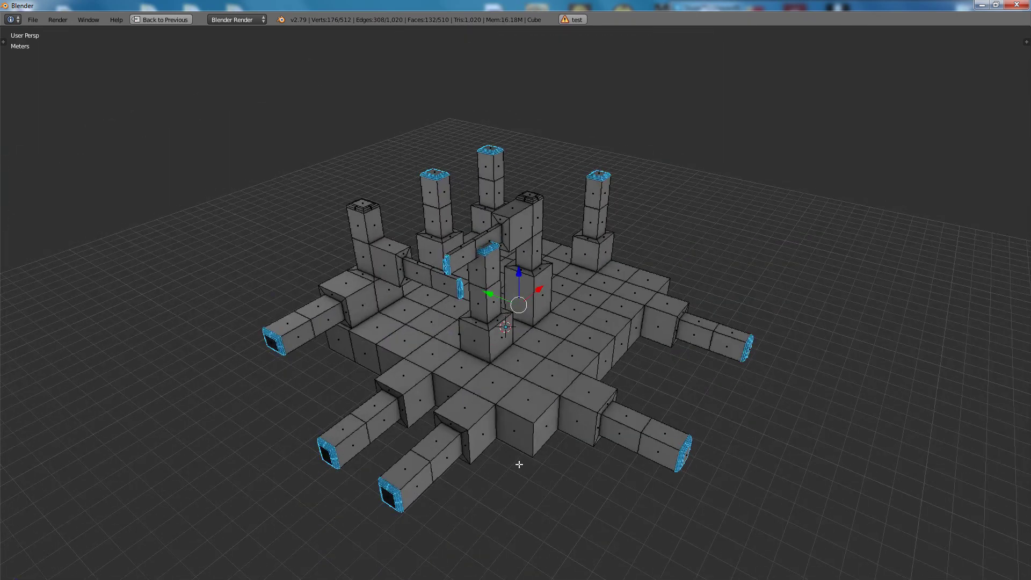